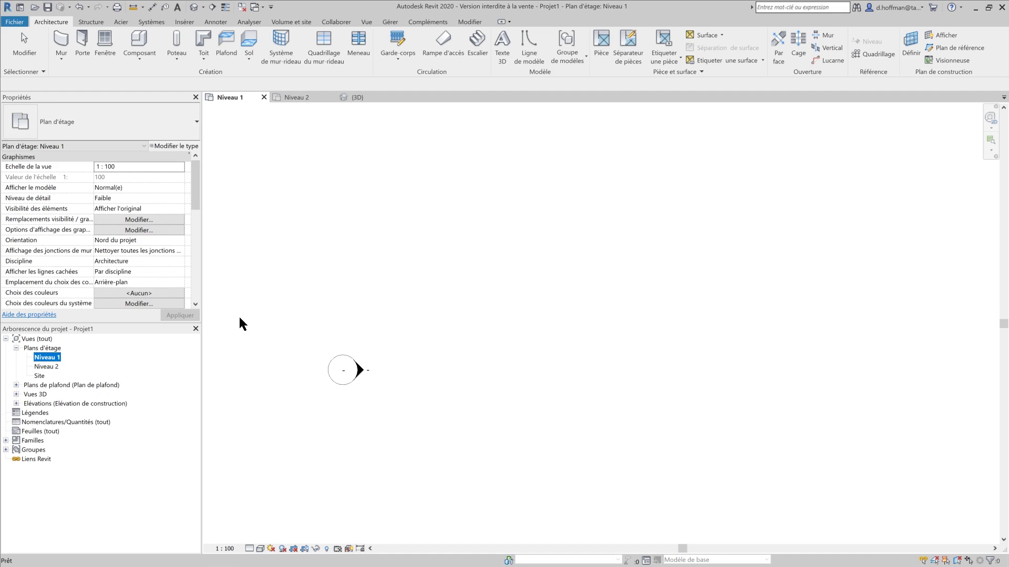
# Step: Frame all four elevation markers in the Niveau 1 plan and switch between that plan and the {3D} view
pyautogui.scroll(-4, 332, 296)
pyautogui.moveTo(500, 288); pyautogui.dragTo(553, 295, button='middle')
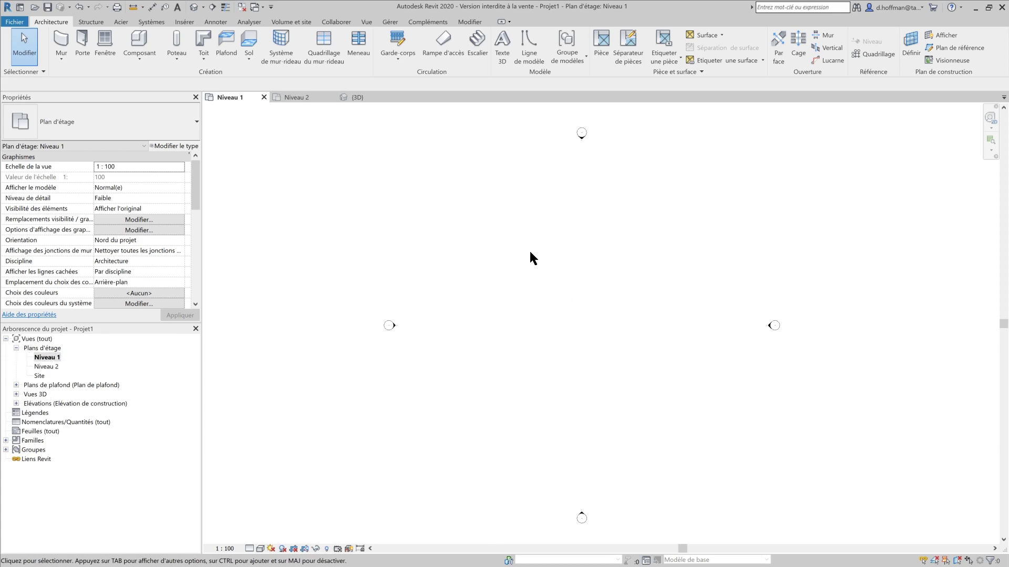
pyautogui.click(17, 394)
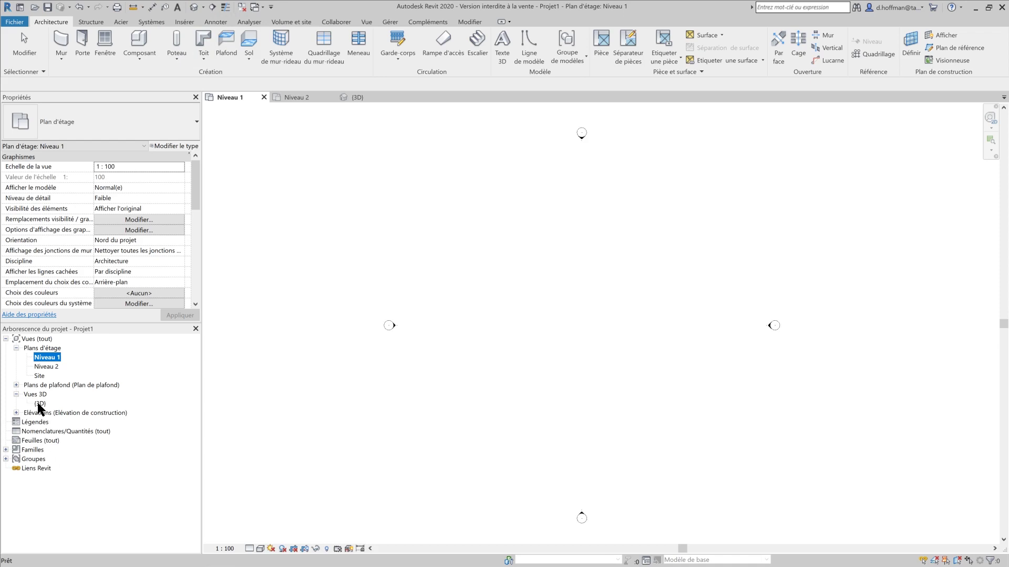
pyautogui.click(194, 7)
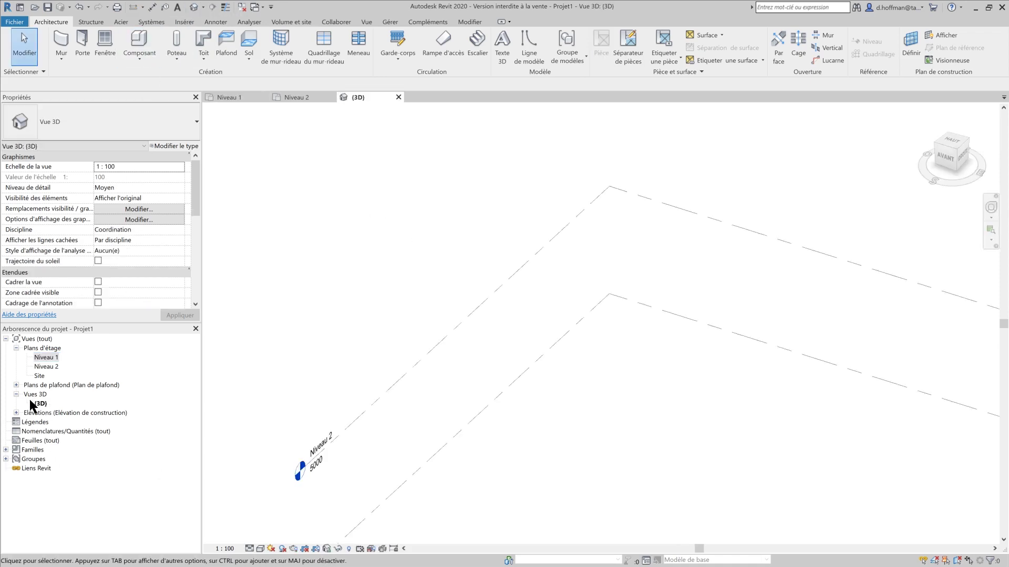
pyautogui.doubleClick(49, 359)
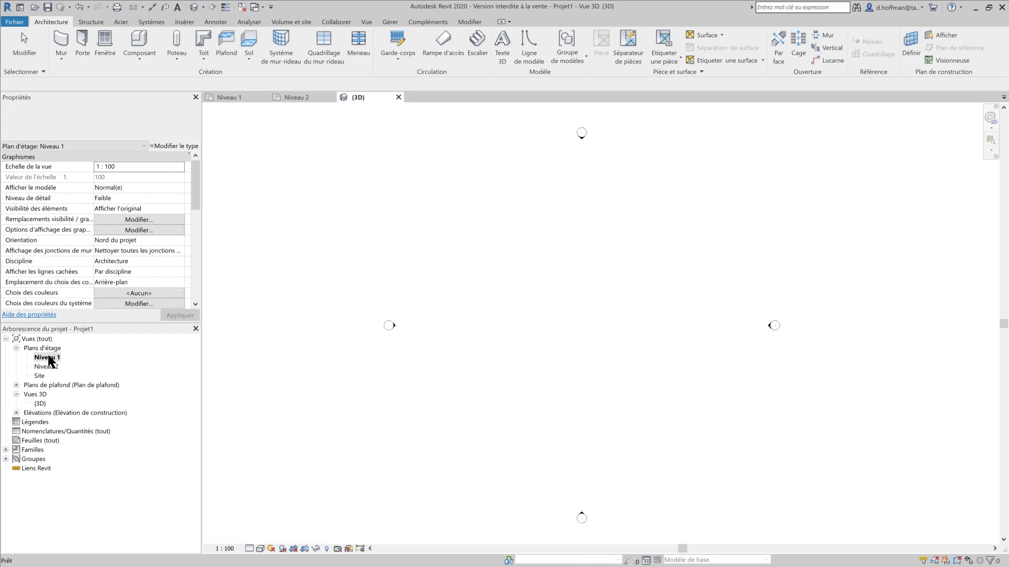
pyautogui.click(40, 404)
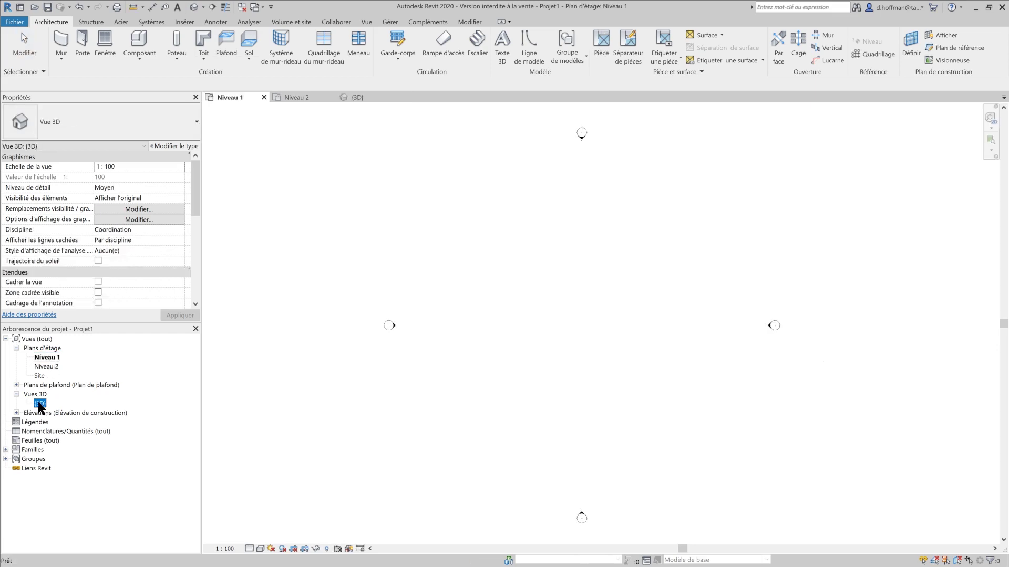
pyautogui.doubleClick(39, 404)
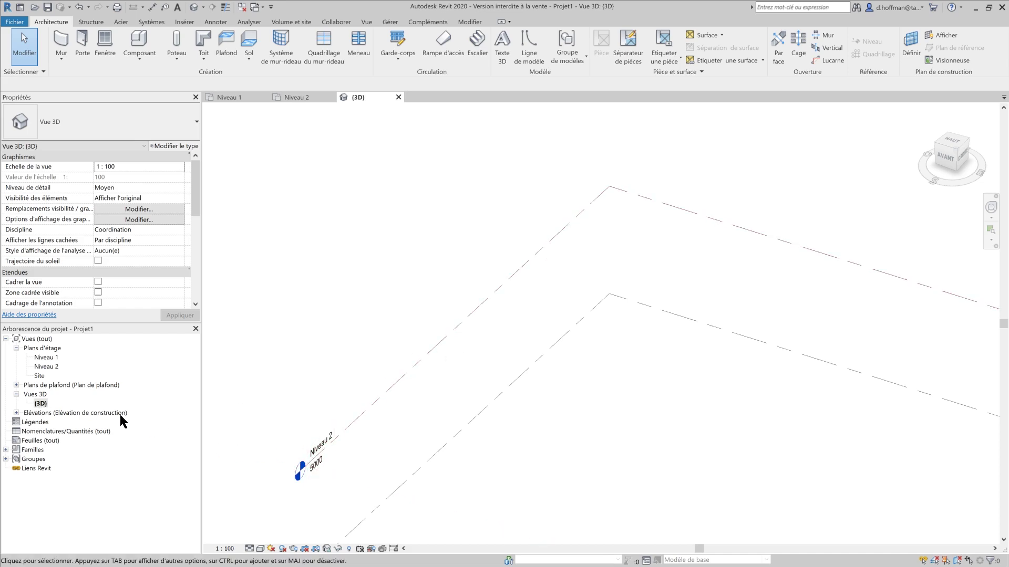
# Step: List the ceiling plans and elevations, and view the Sud elevation from its marker in Niveau 1 before returning to that plan
pyautogui.click(16, 385)
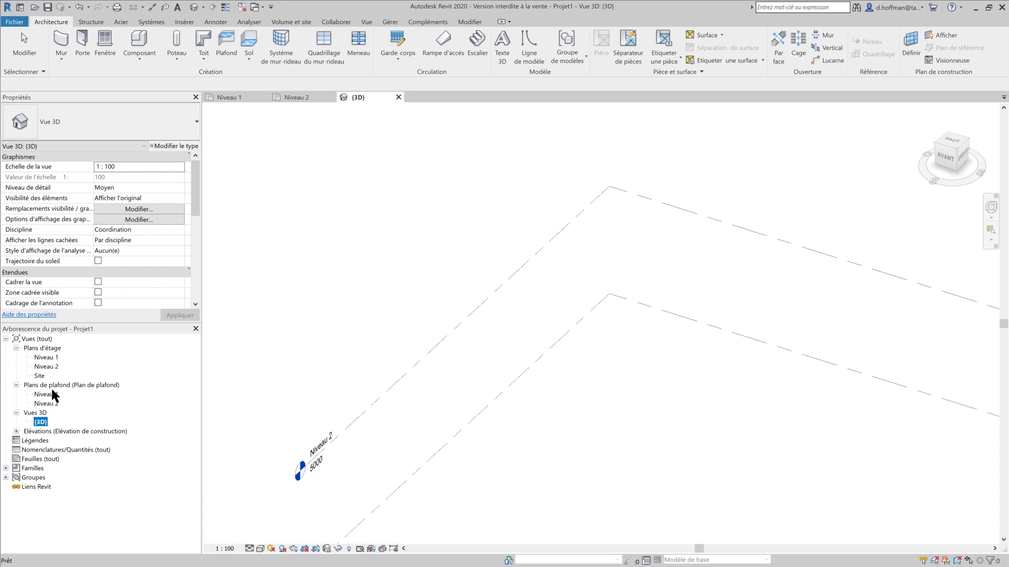
pyautogui.click(16, 432)
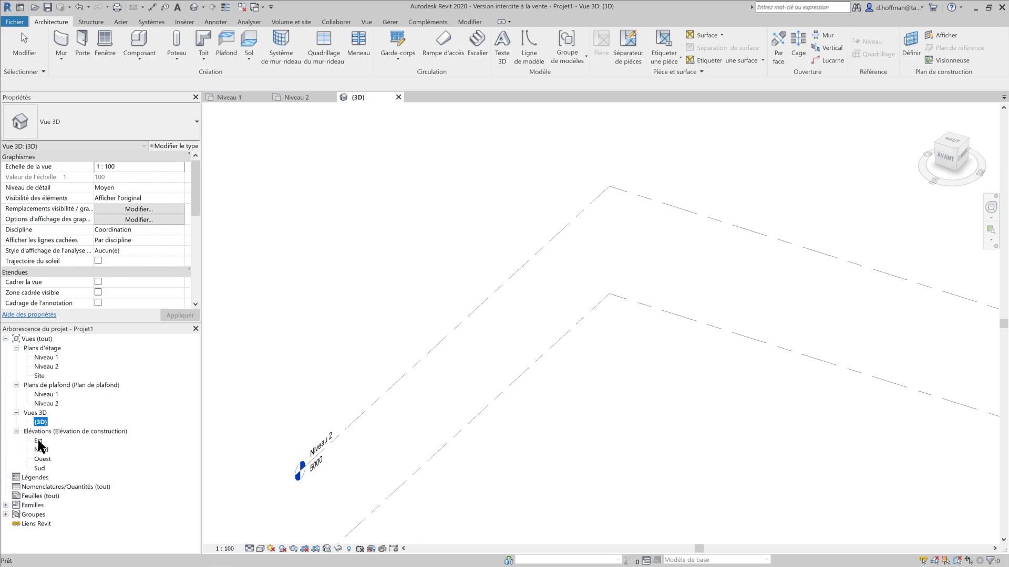
pyautogui.doubleClick(49, 358)
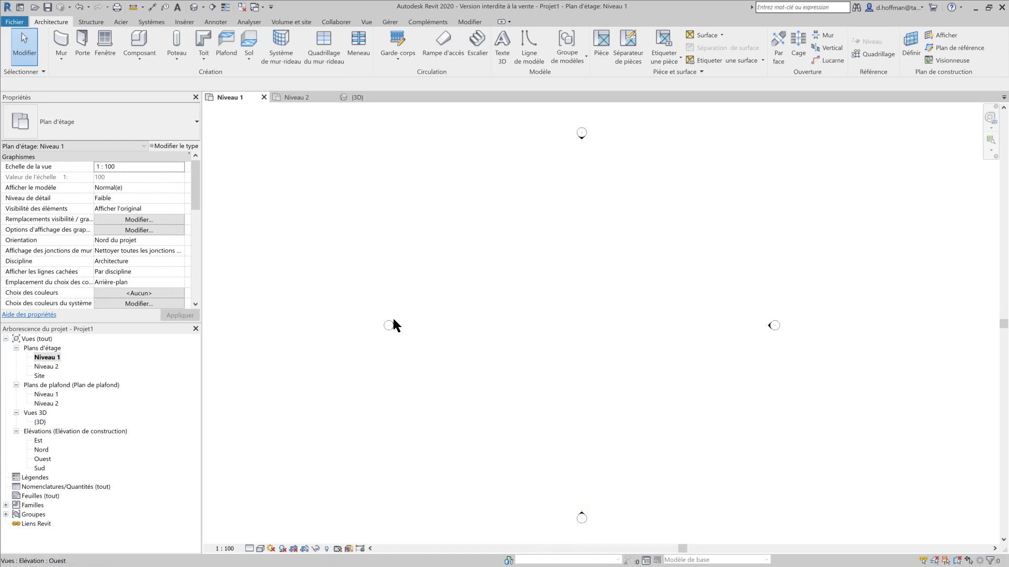
pyautogui.doubleClick(581, 512)
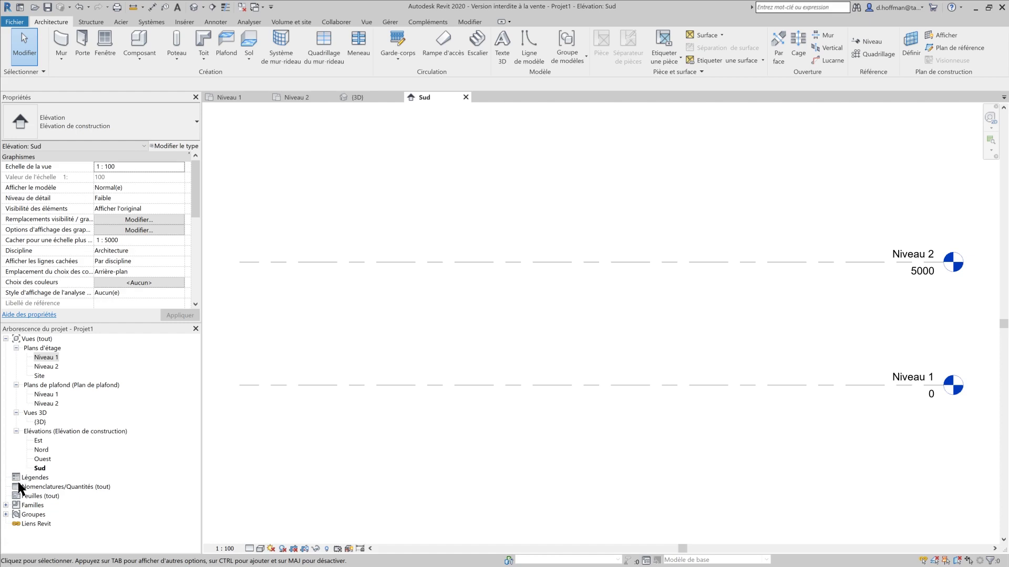
pyautogui.doubleClick(46, 357)
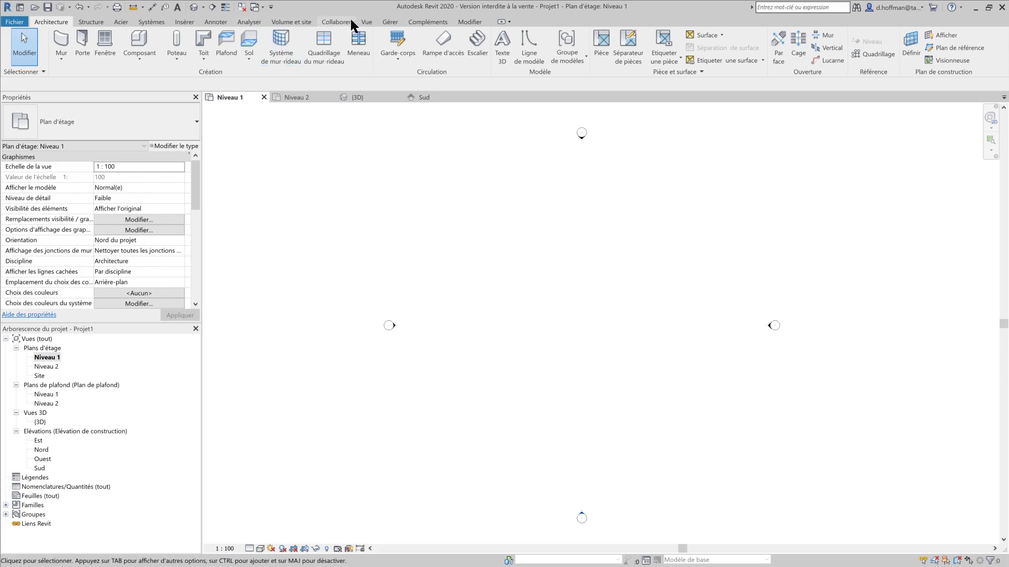
# Step: Draw a horizontal building section across the middle of the Niveau 1 plan and show it under Coupes in the project browser
pyautogui.click(366, 22)
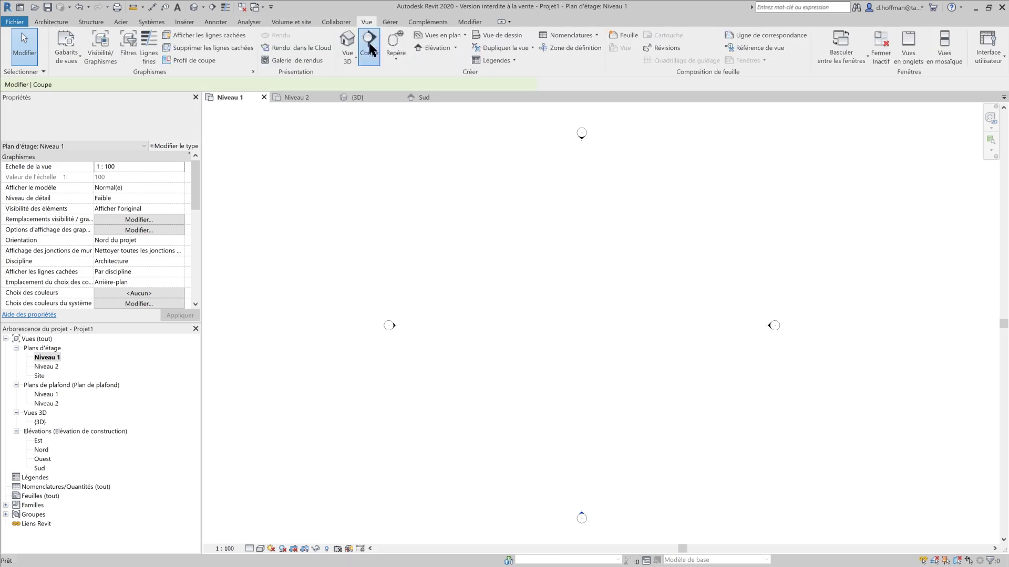
pyautogui.click(368, 43)
pyautogui.click(433, 328)
pyautogui.click(602, 328)
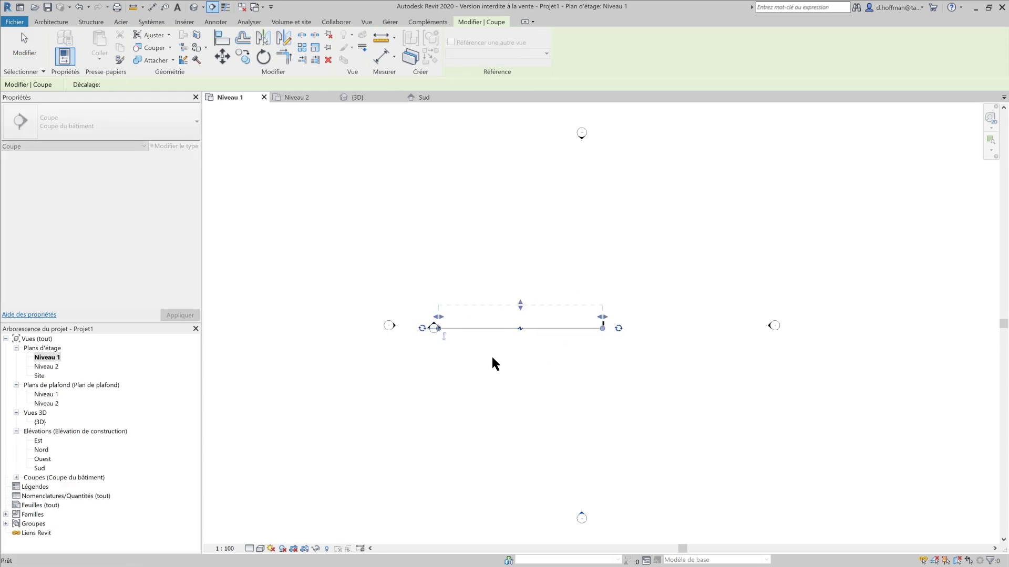
pyautogui.press('Escape')
pyautogui.press('Escape')
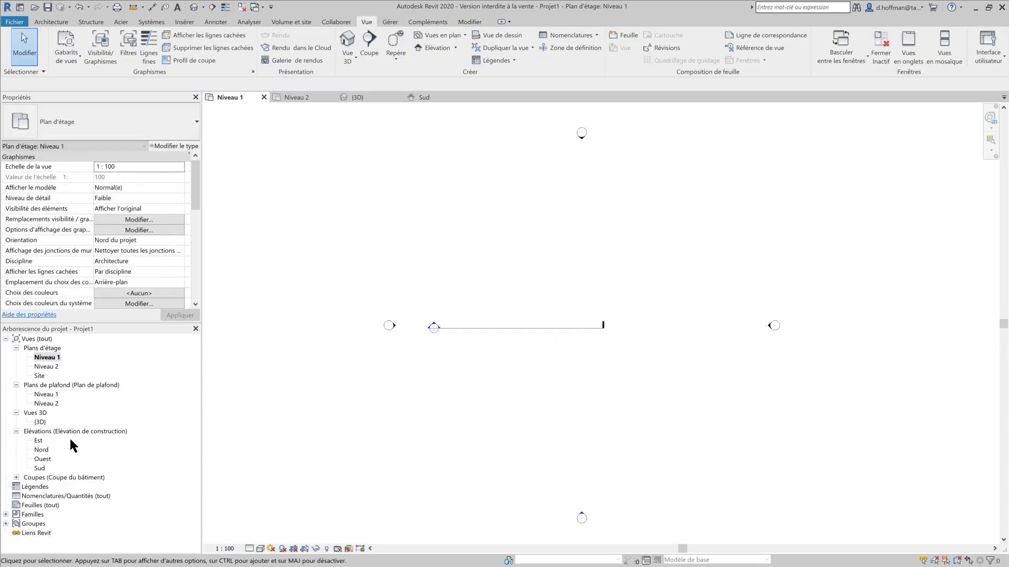
pyautogui.click(17, 477)
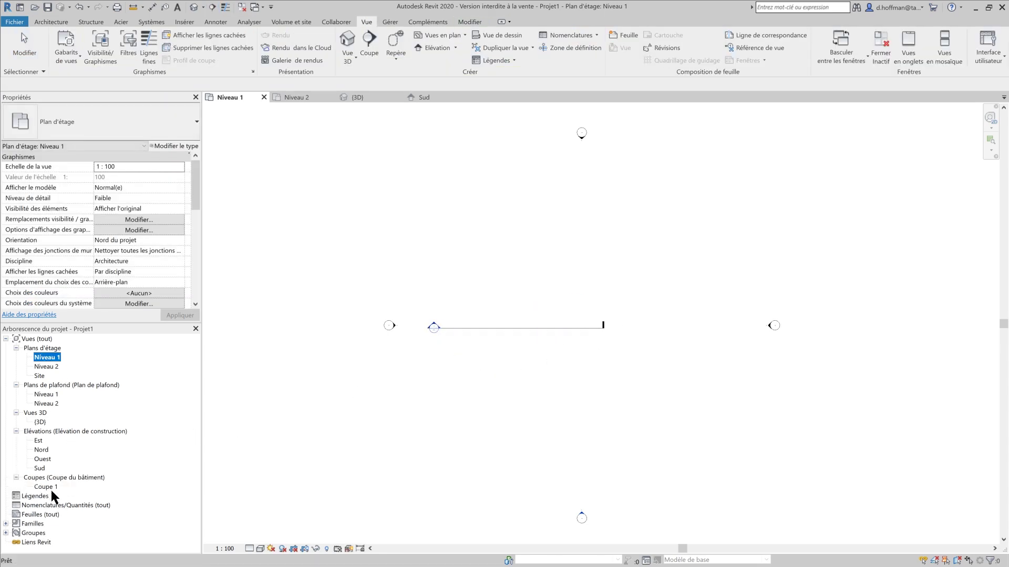
# Step: Delete the building section from the Niveau 1 plan, along with its associated view
pyautogui.click(541, 328)
pyautogui.rightClick(541, 329)
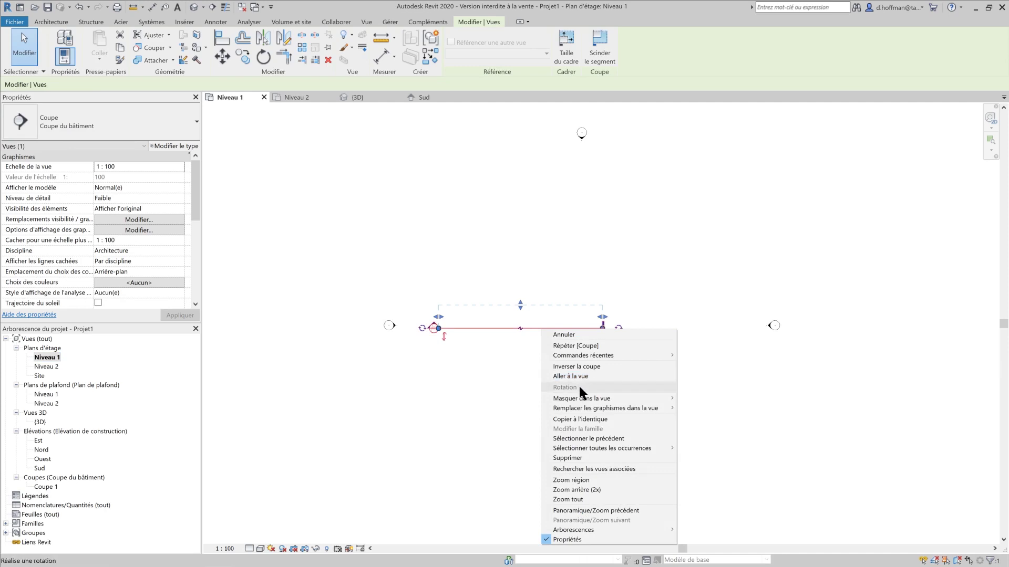
pyautogui.click(566, 457)
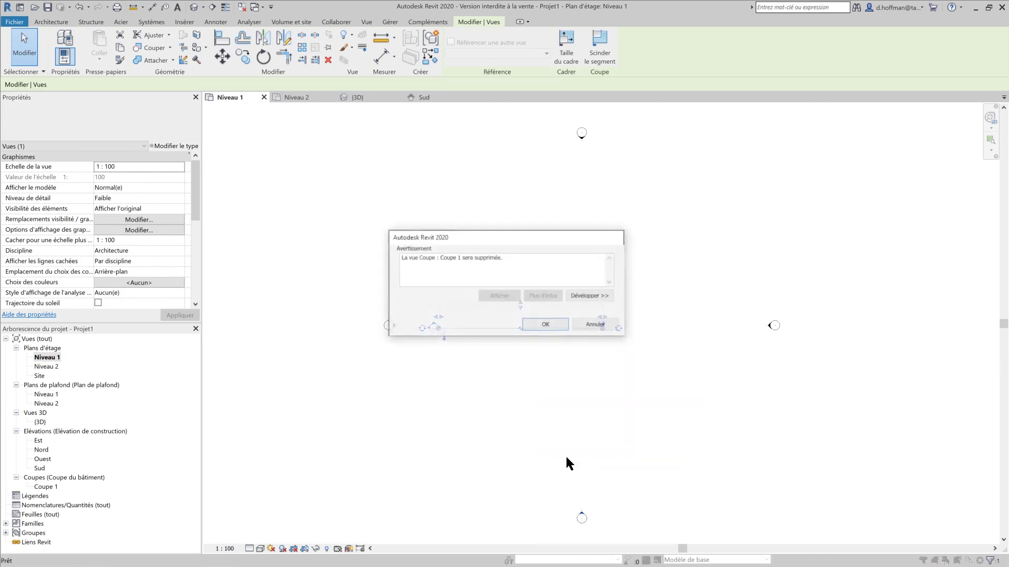
pyautogui.click(541, 323)
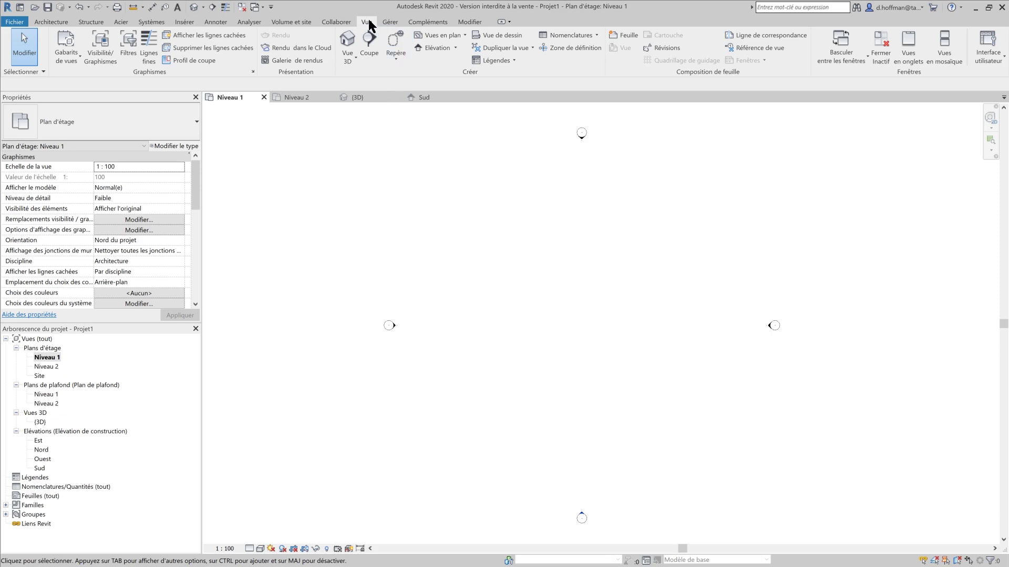
# Step: Create a schedule for the Appareils sanitaires category containing the Connexion EF field
pyautogui.click(596, 35)
pyautogui.click(593, 51)
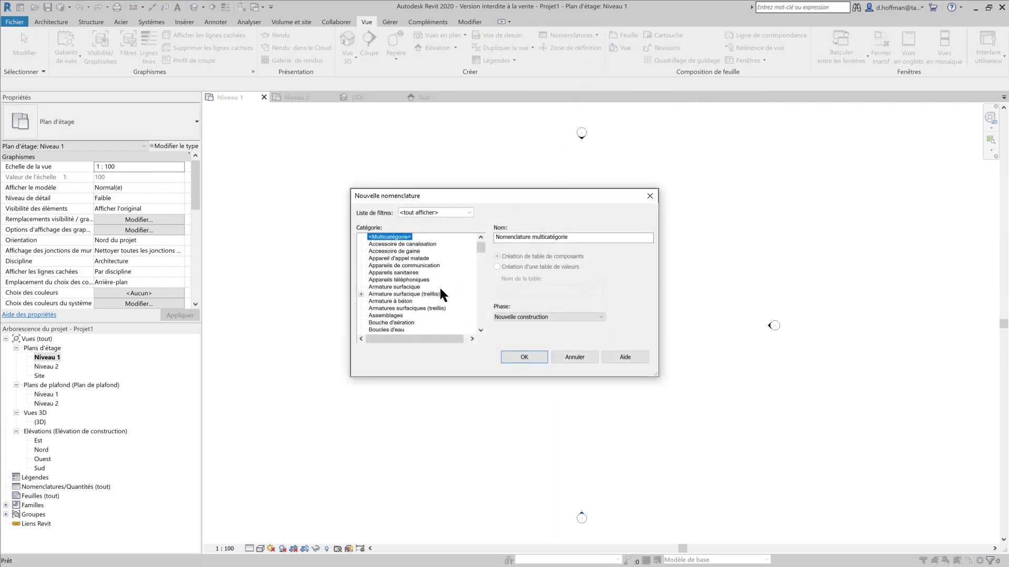
pyautogui.doubleClick(394, 272)
pyautogui.doubleClick(434, 224)
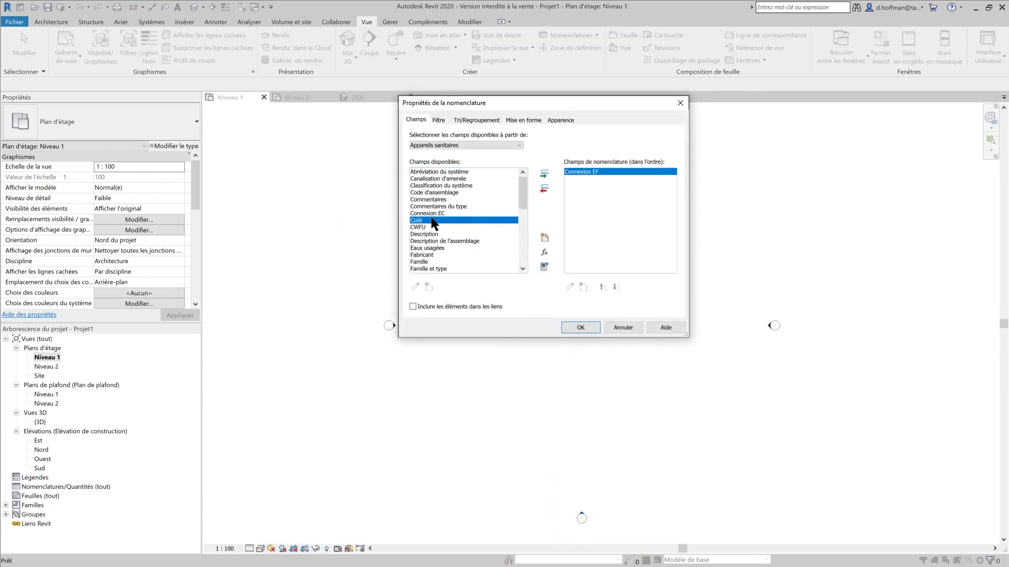
pyautogui.click(575, 326)
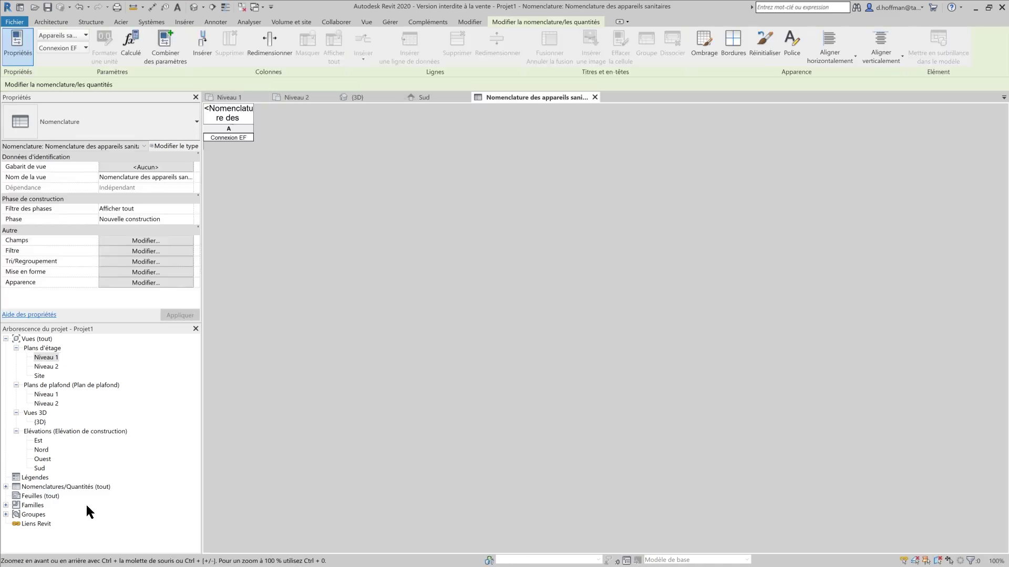
# Step: Delete the Appareils sanitaires schedule from Nomenclatures/Quantités in the project browser
pyautogui.click(6, 487)
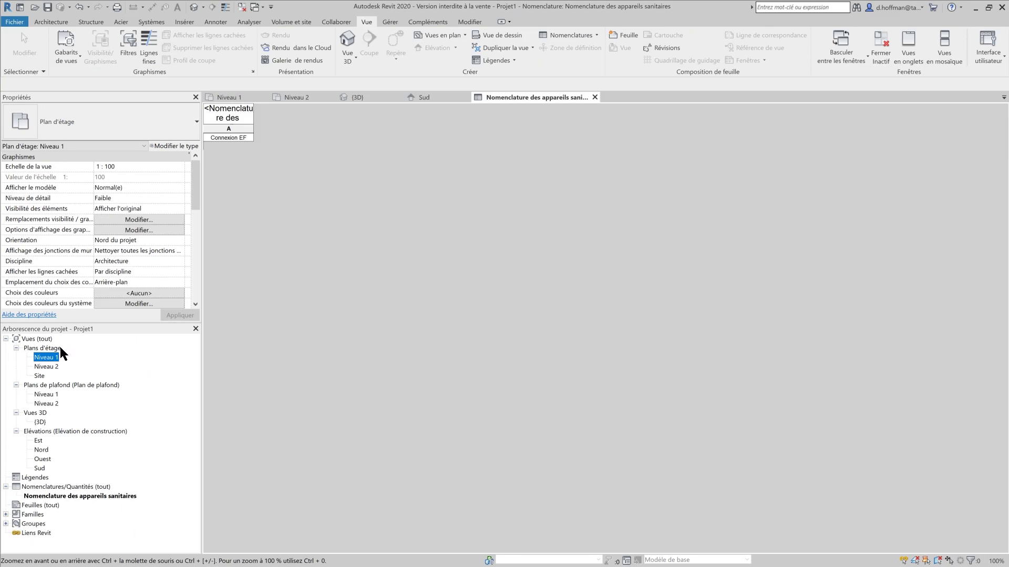
pyautogui.rightClick(75, 497)
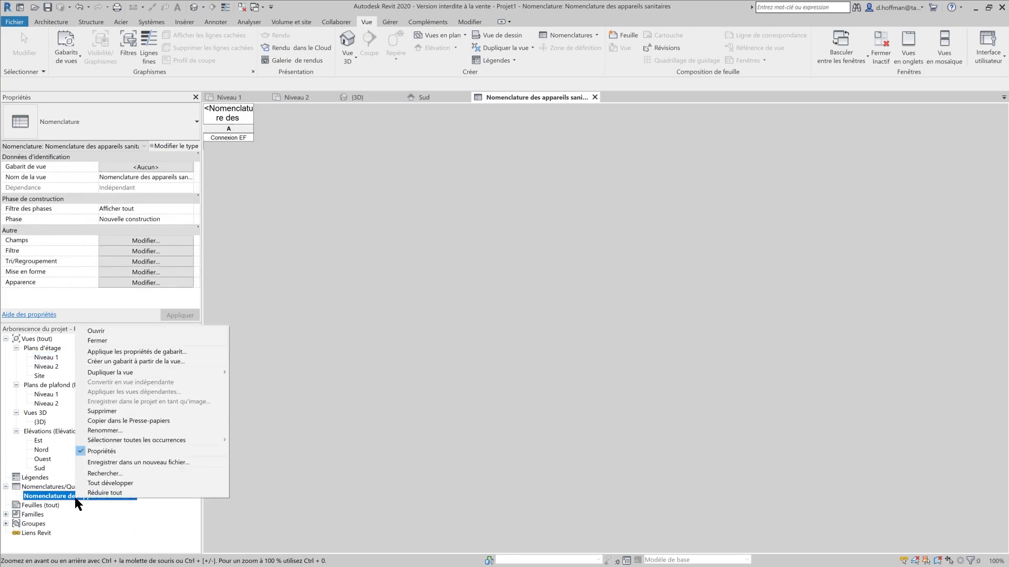
pyautogui.click(137, 410)
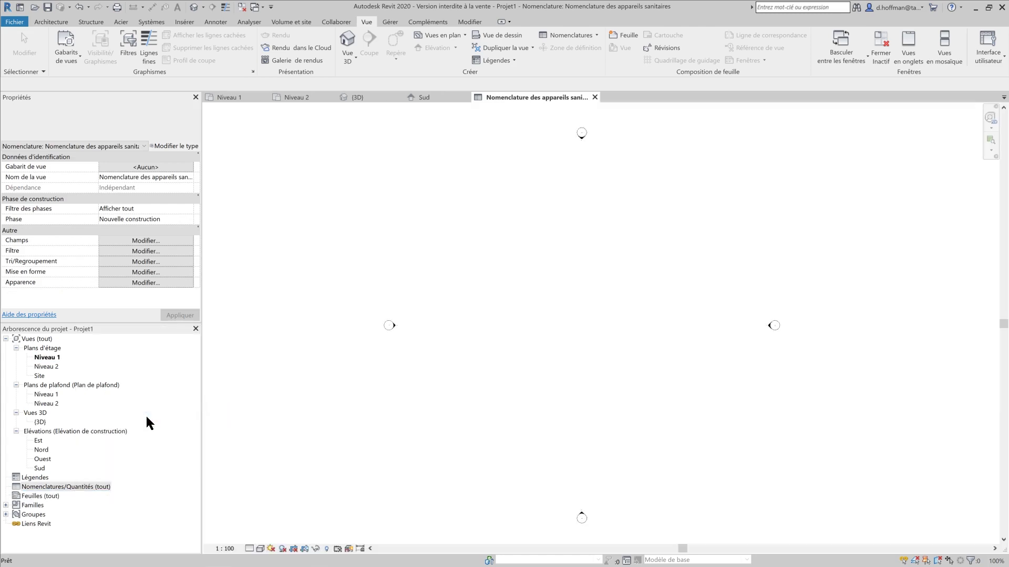
# Step: Create a new sheet under Feuilles using the Métrique A1 title block
pyautogui.click(38, 496)
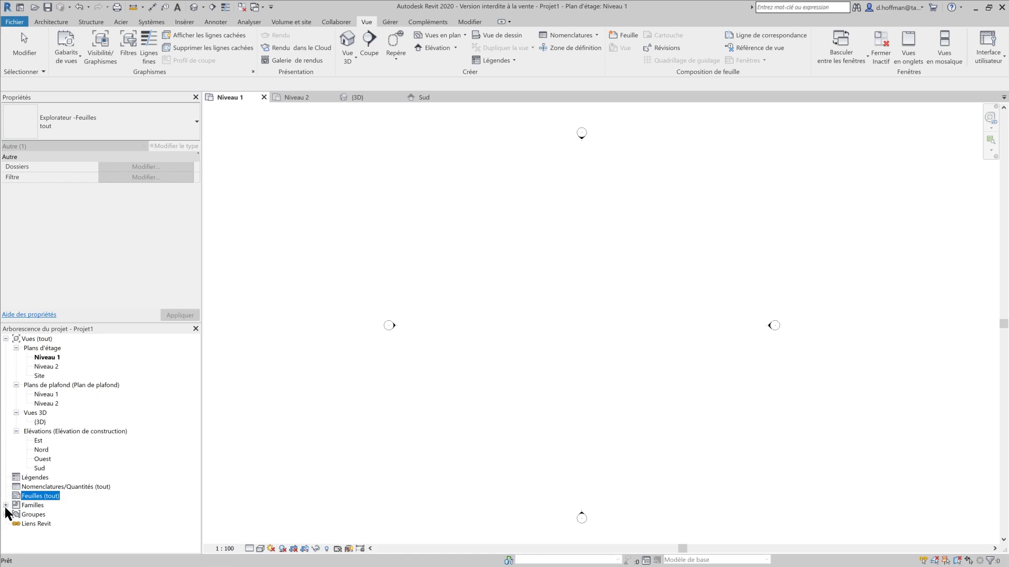
pyautogui.rightClick(35, 499)
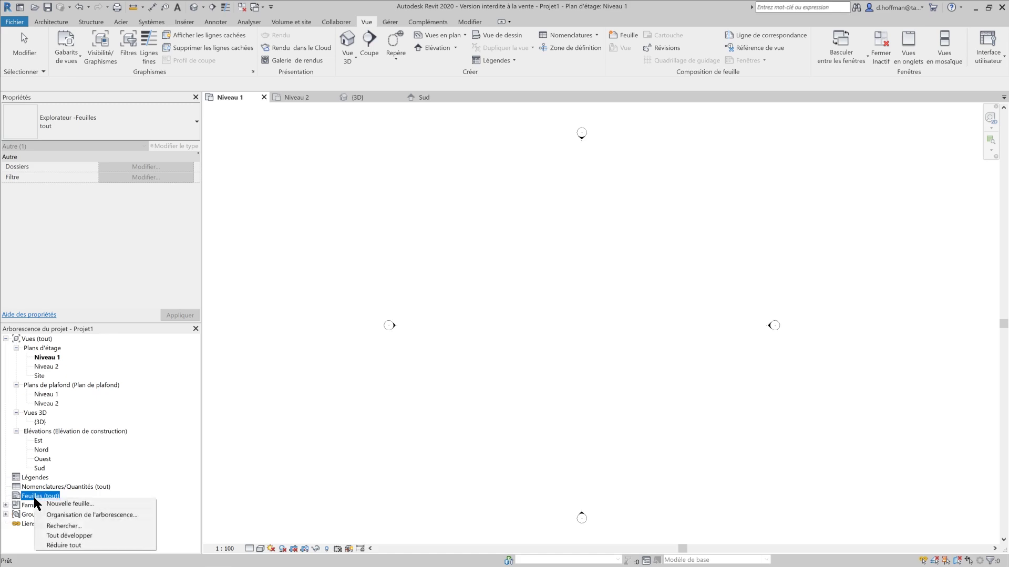
pyautogui.click(75, 504)
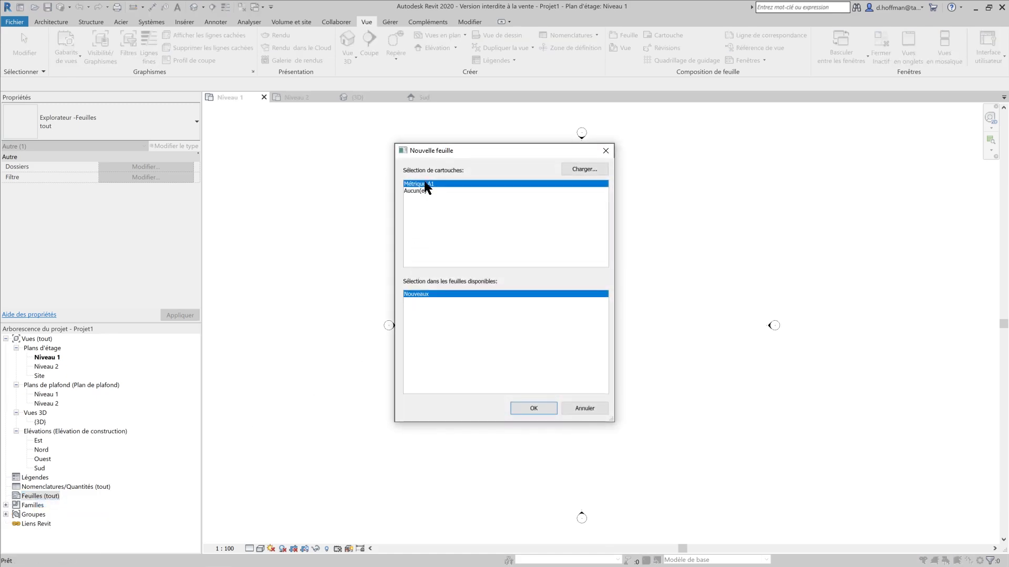
pyautogui.click(534, 409)
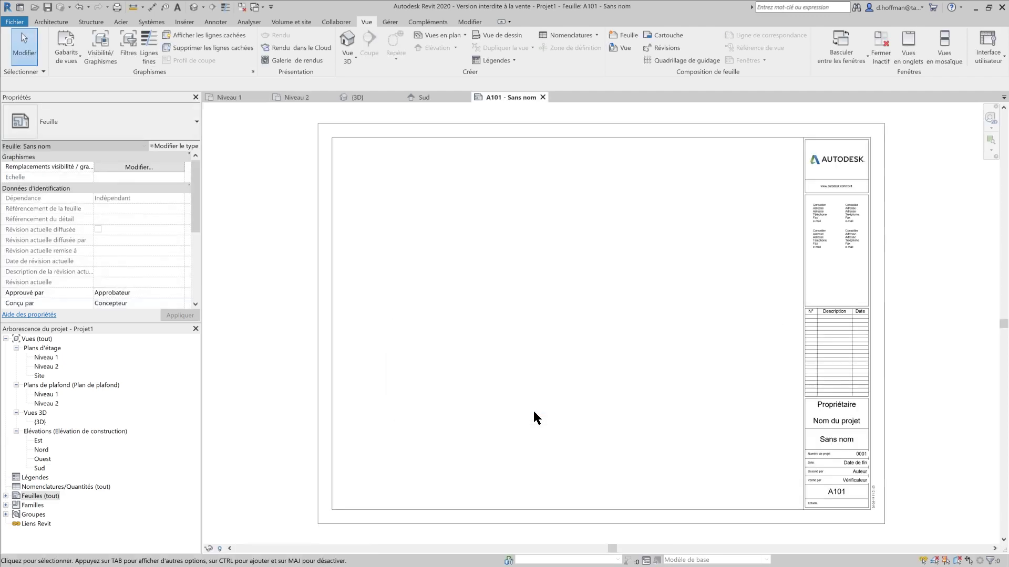
# Step: Delete the new A1 sheet from Feuilles in the project browser
pyautogui.click(6, 496)
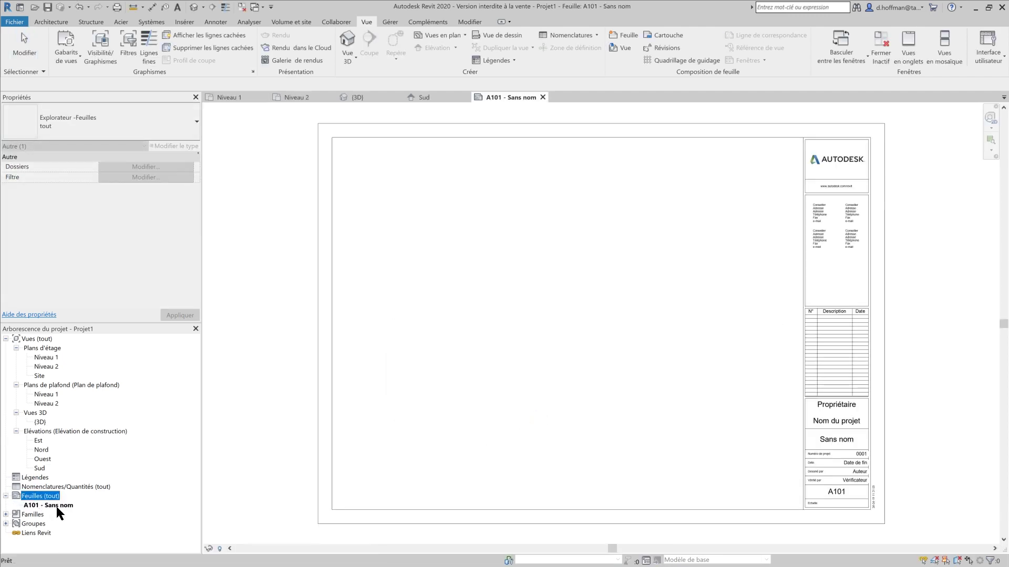
pyautogui.rightClick(58, 507)
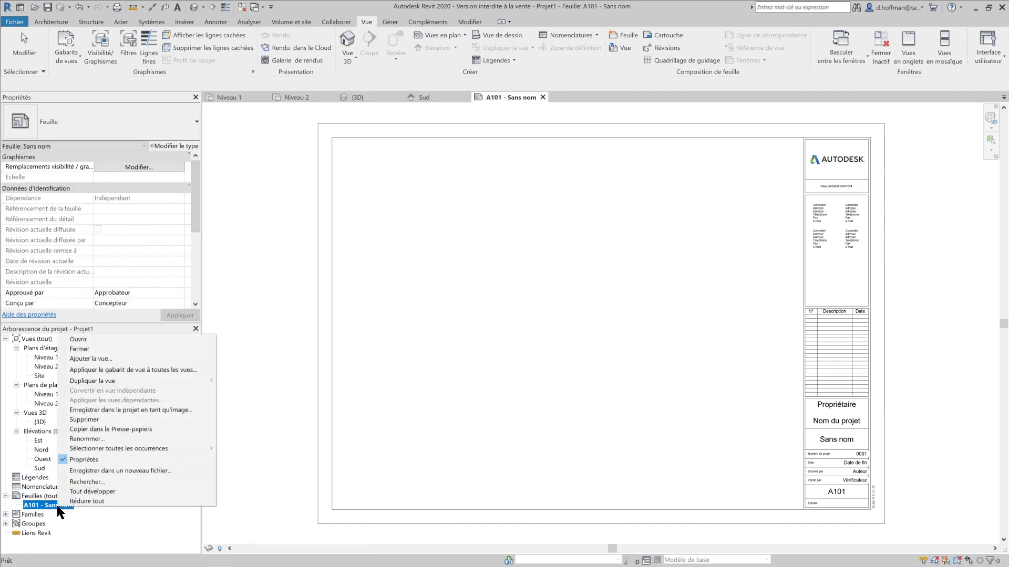
pyautogui.click(97, 419)
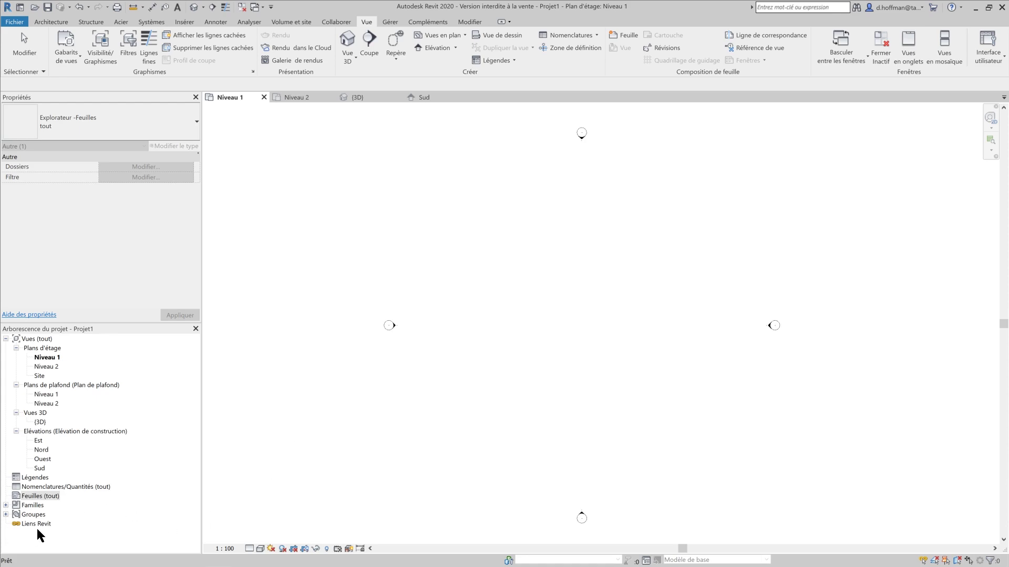
# Step: Examine the Groupes branch and the family categories listed under Familles in the project browser
pyautogui.click(6, 515)
pyautogui.click(6, 514)
pyautogui.click(5, 506)
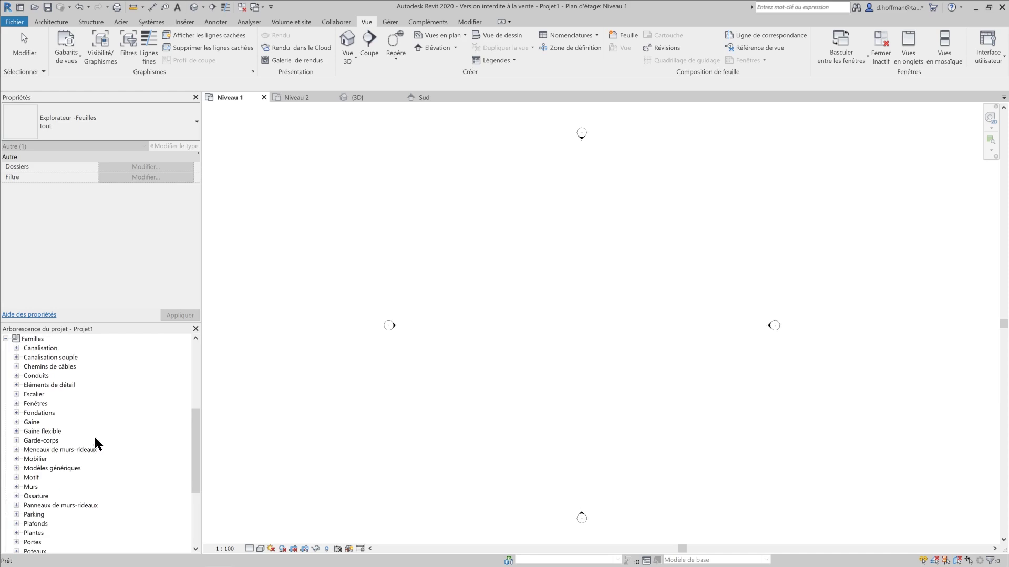
pyautogui.scroll(-4, 93, 436)
pyautogui.scroll(6, 94, 436)
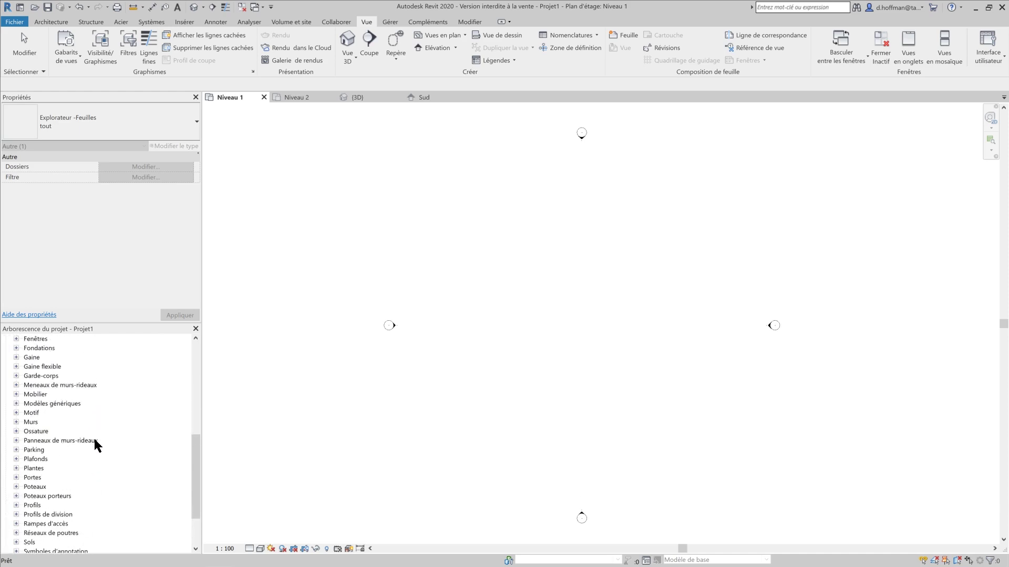
pyautogui.scroll(-2, 43, 426)
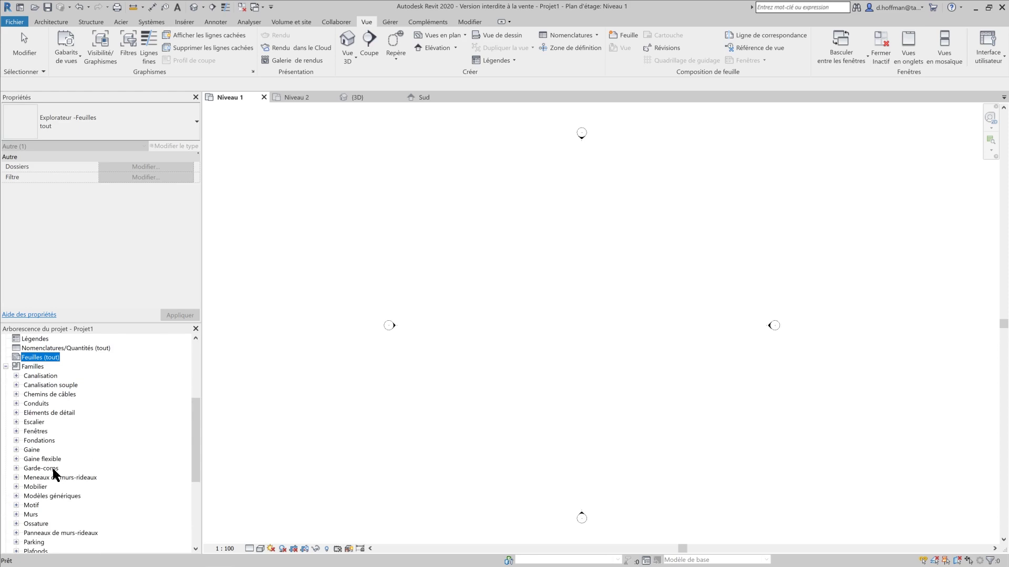
pyautogui.scroll(-1, 77, 446)
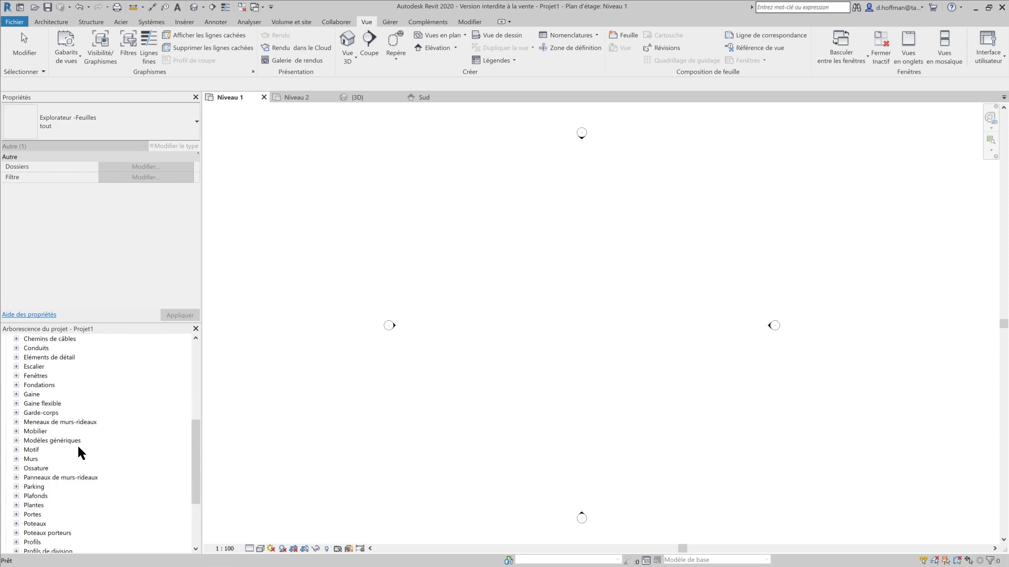
# Step: Examine the window families under Fenêtres and the sizes available for M_Fenêtre-Double-Guillotine in the project browser
pyautogui.click(17, 375)
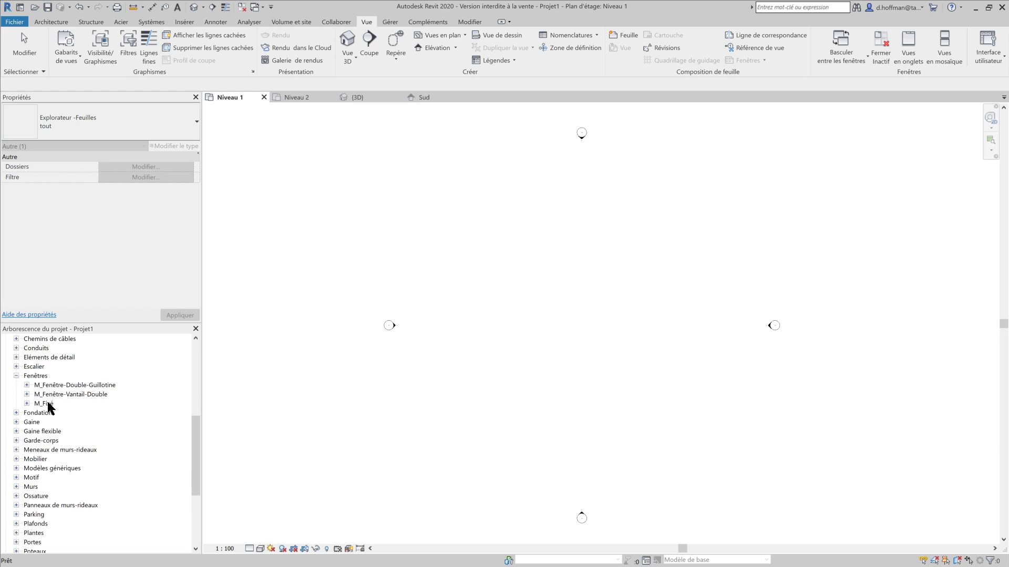
pyautogui.click(26, 386)
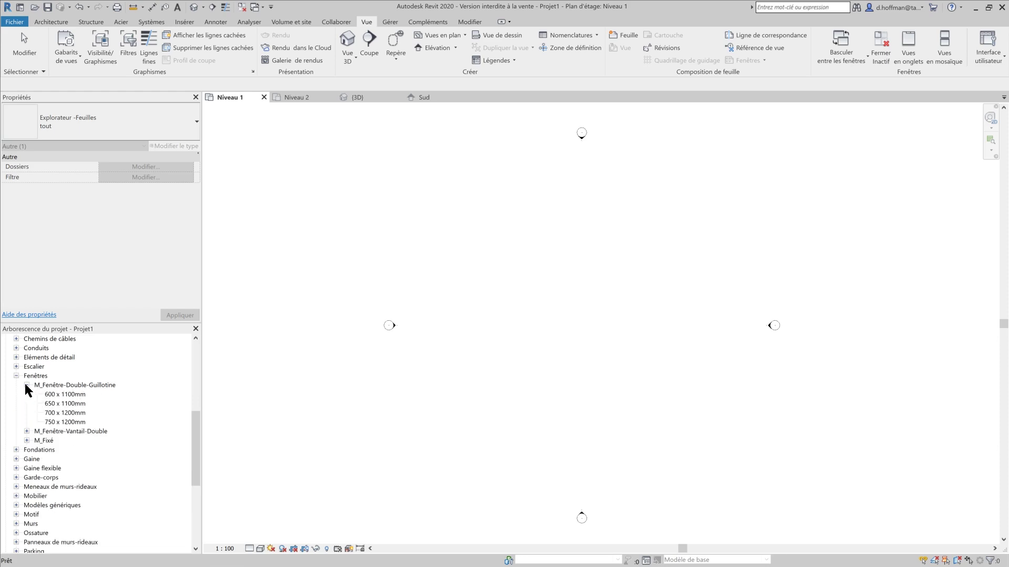
pyautogui.click(26, 385)
pyautogui.click(16, 376)
# Step: Collapse the Familles branch and all view categories under Vues, checking the Plans d'étage contents once more
pyautogui.scroll(2, 55, 436)
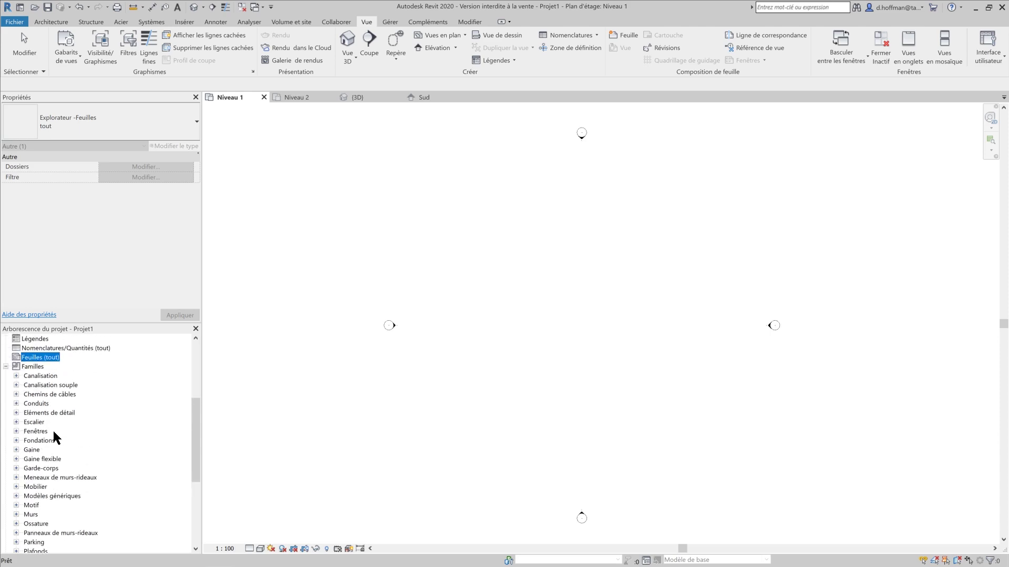
pyautogui.scroll(1, 55, 436)
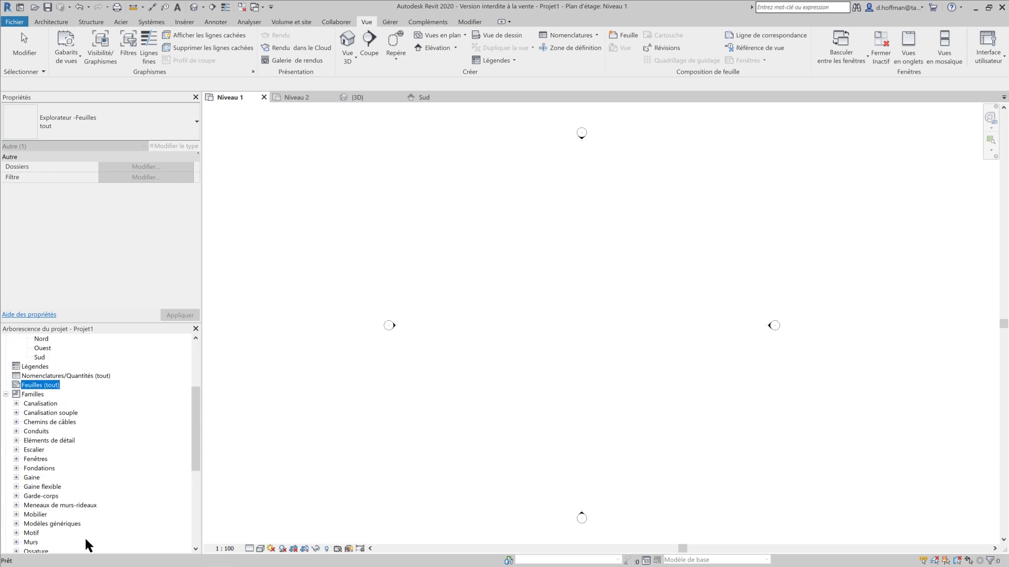
pyautogui.click(5, 394)
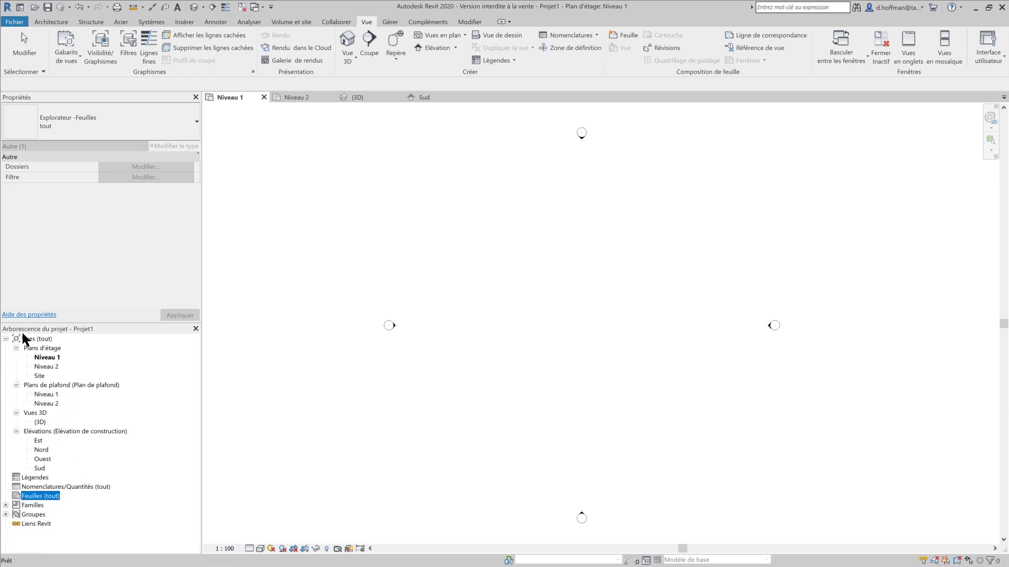
pyautogui.click(16, 348)
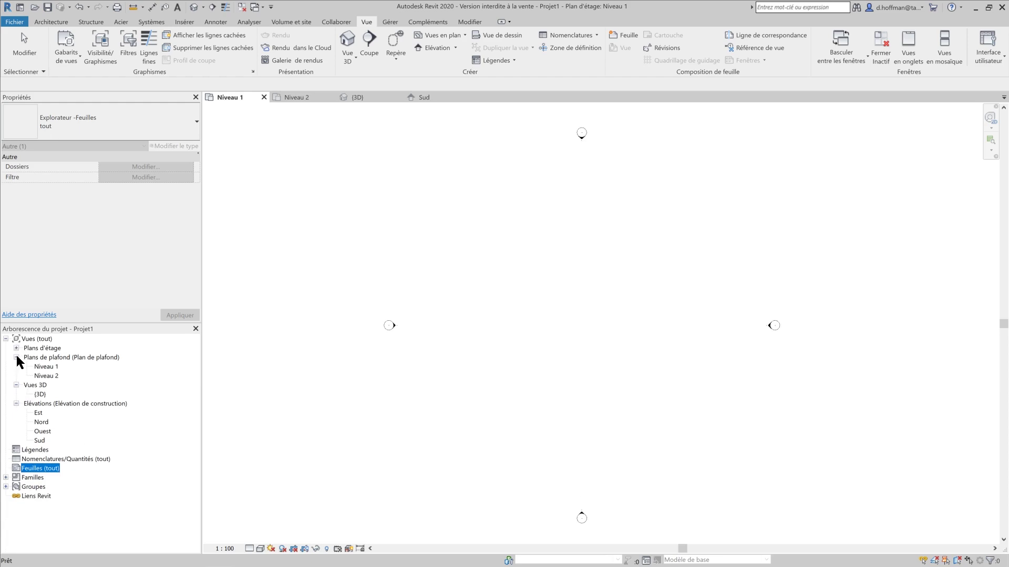
pyautogui.click(17, 357)
pyautogui.click(17, 366)
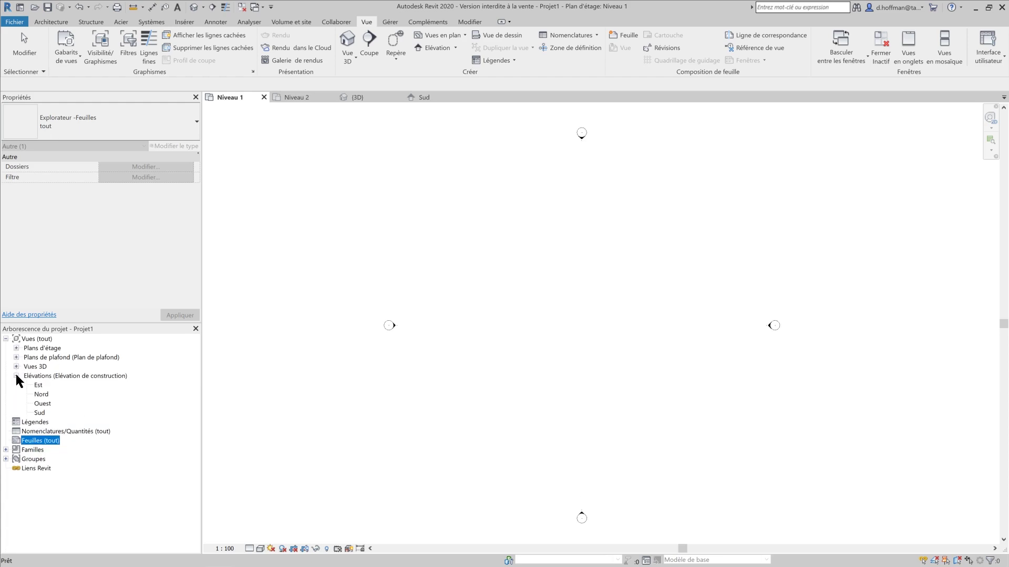
pyautogui.click(16, 375)
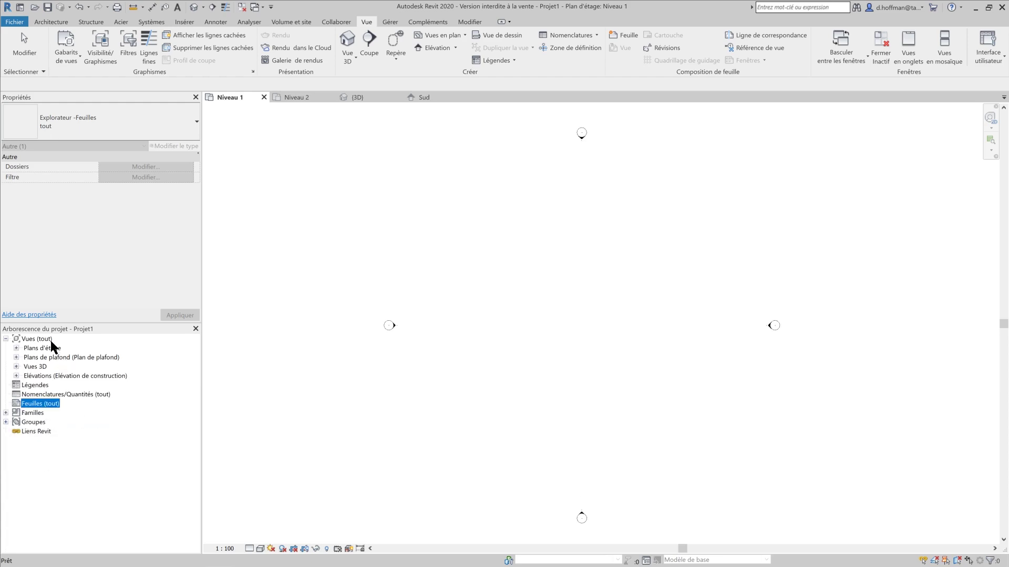
pyautogui.click(16, 347)
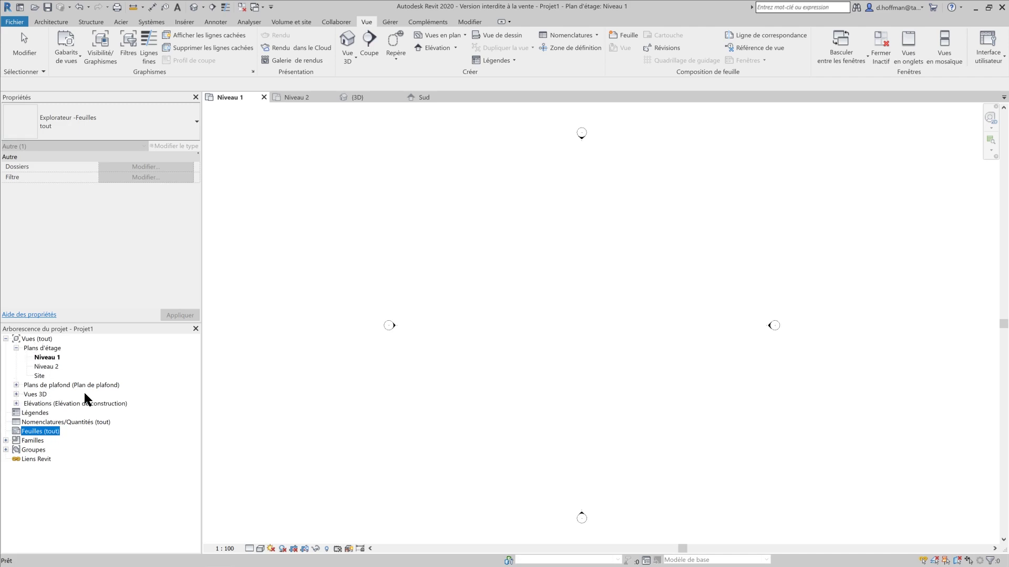
pyautogui.click(16, 348)
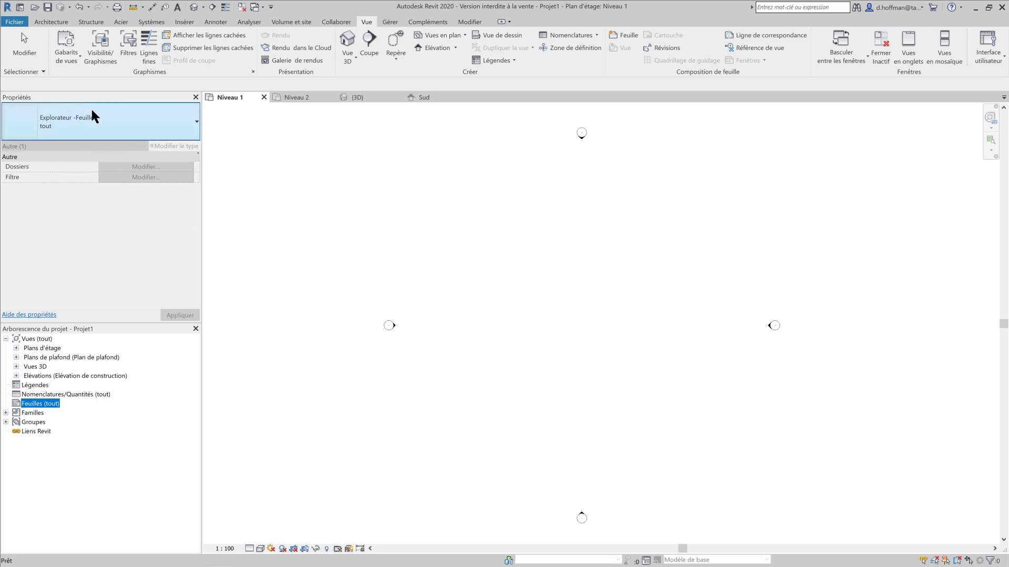
# Step: Detach the Propriétés palette and dock it on the opposite side of the drawing area from the project browser
pyautogui.moveTo(95, 96); pyautogui.dragTo(517, 170)
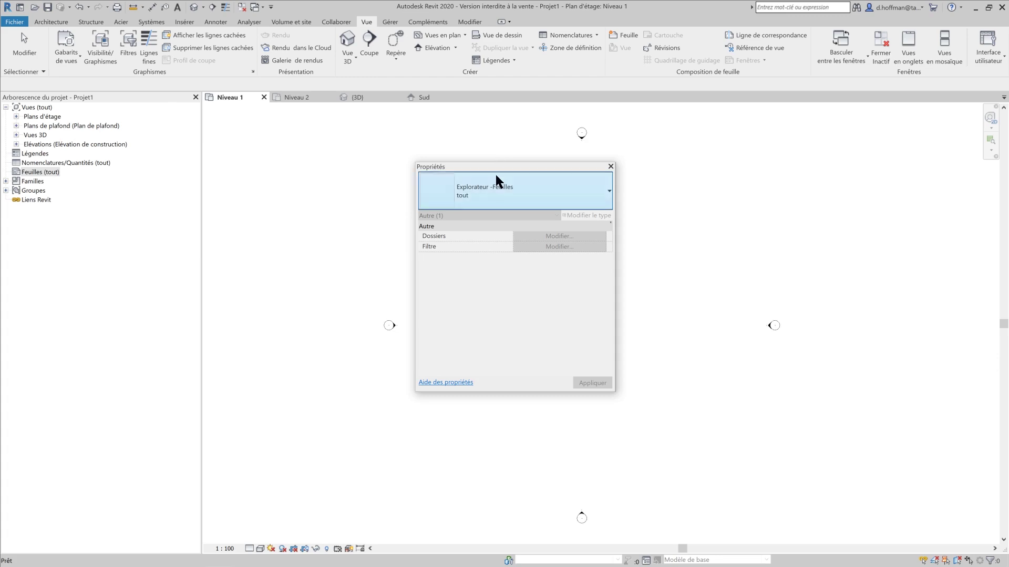
pyautogui.moveTo(502, 165); pyautogui.dragTo(1007, 199)
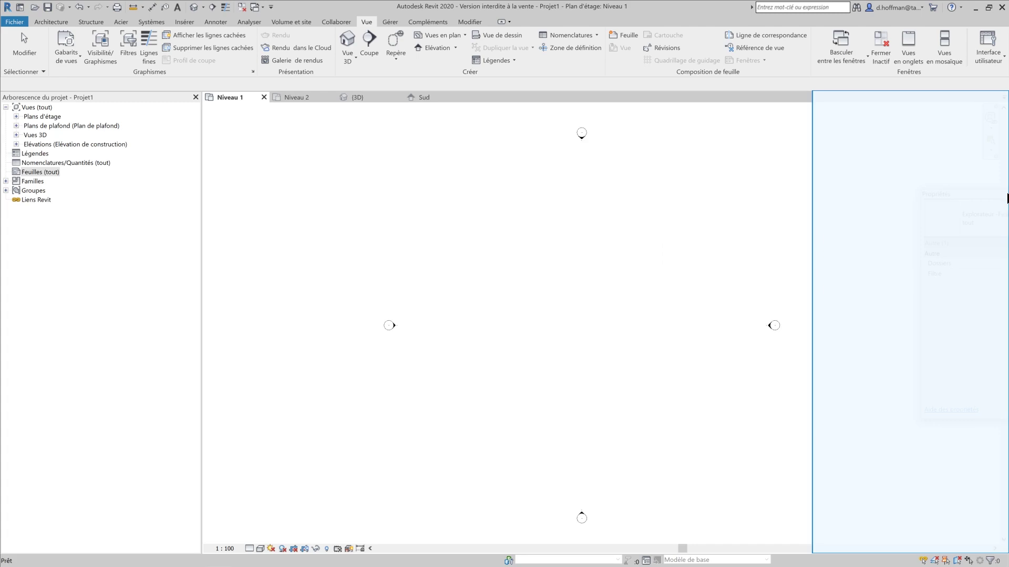
pyautogui.moveTo(1007, 199); pyautogui.dragTo(1007, 199)
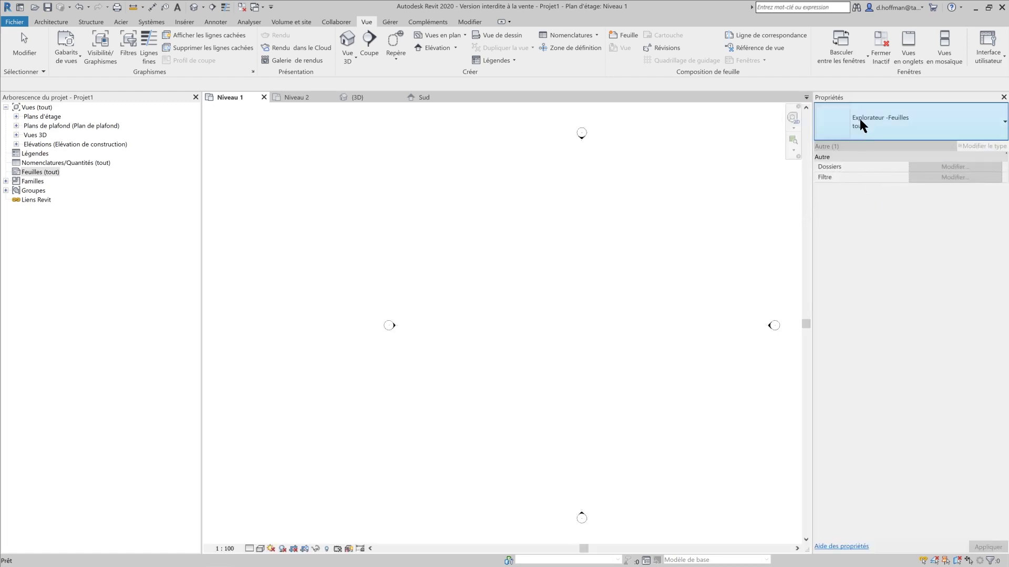
# Step: Dock the Propriétés palette into the project browser's frame as tabbed palettes and switch back and forth between the two
pyautogui.moveTo(860, 97); pyautogui.dragTo(56, 104)
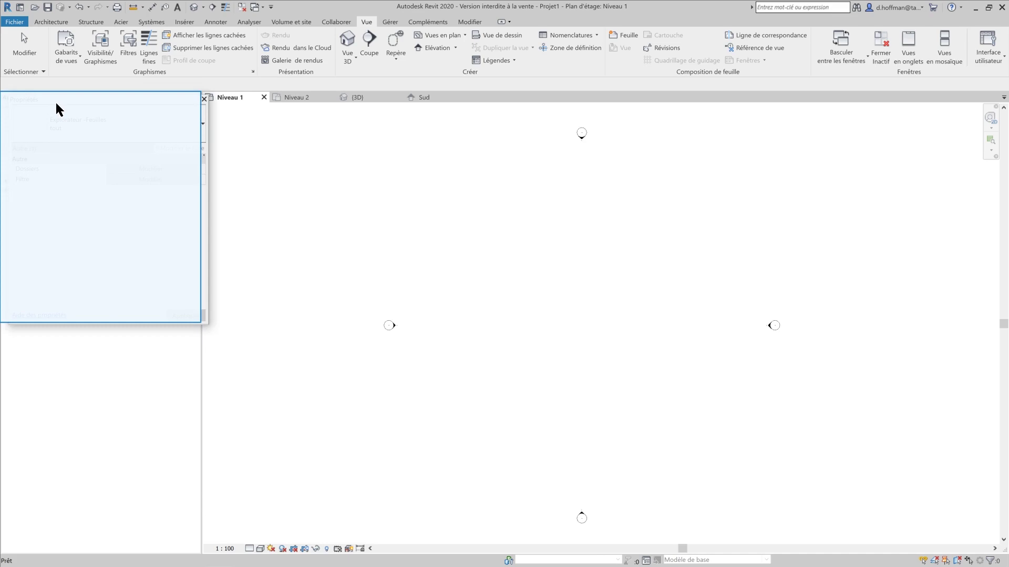
pyautogui.moveTo(56, 103)
pyautogui.mouseDown()
pyautogui.moveTo(45, 93)
pyautogui.moveTo(52, 99)
pyautogui.mouseUp()
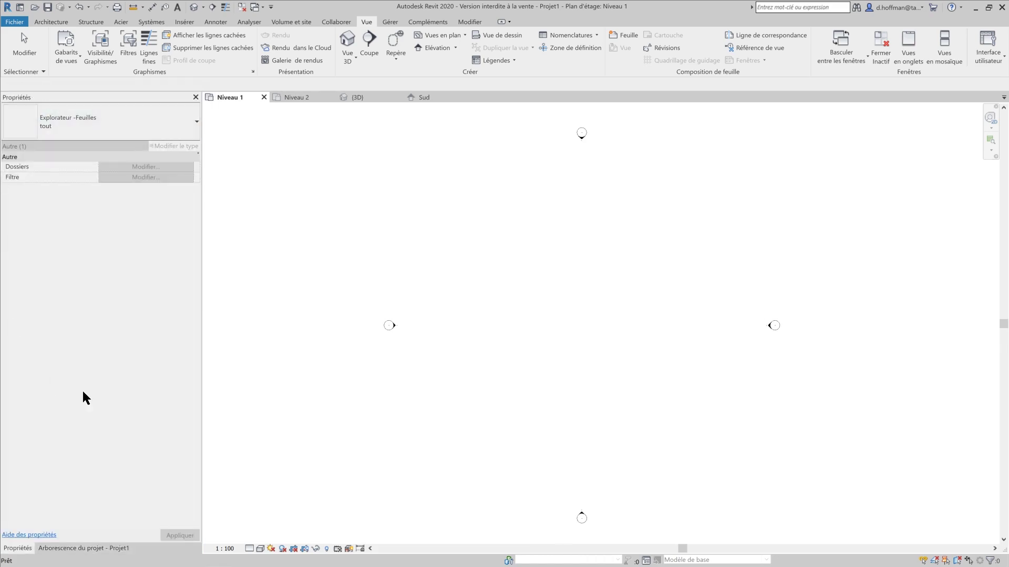
pyautogui.click(66, 548)
pyautogui.click(19, 549)
pyautogui.click(61, 549)
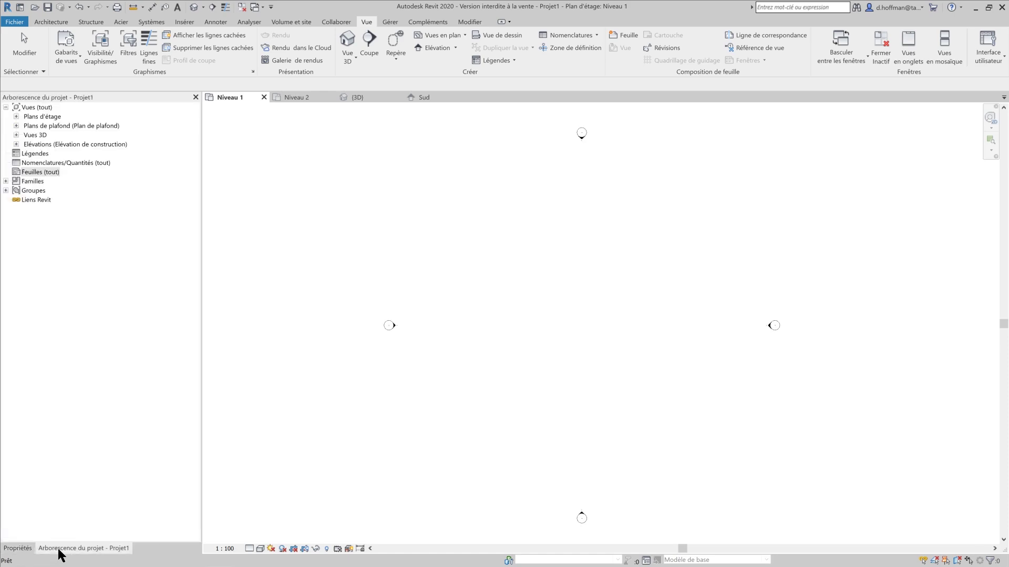
pyautogui.click(23, 549)
pyautogui.click(52, 550)
pyautogui.click(16, 549)
pyautogui.click(56, 549)
pyautogui.click(16, 550)
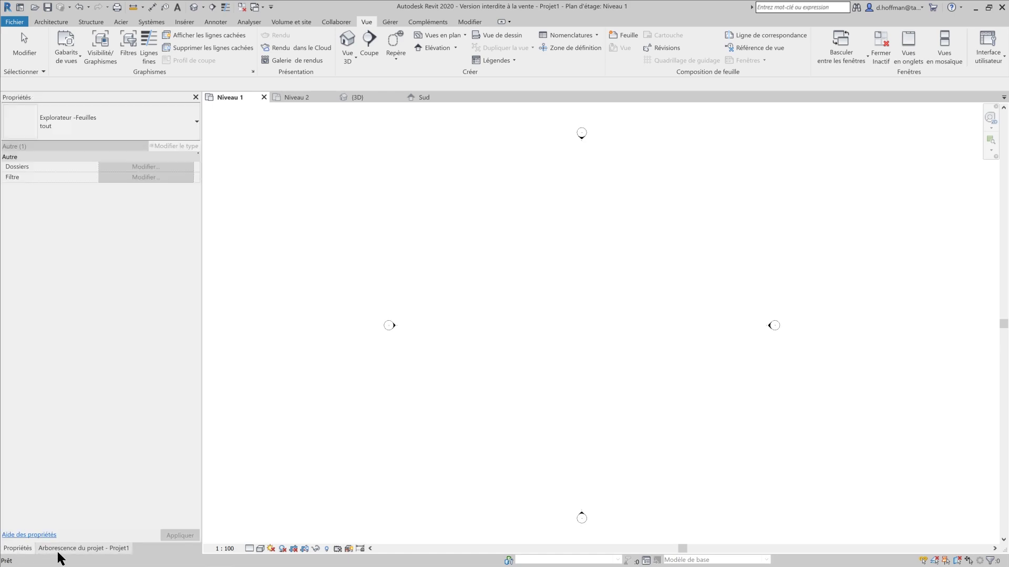
pyautogui.click(53, 550)
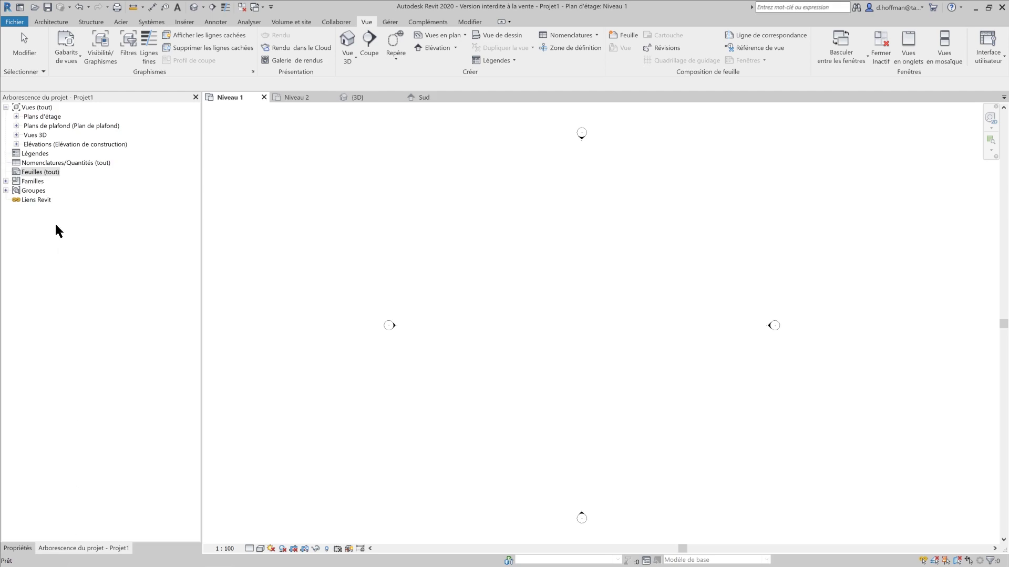
# Step: Detach the project browser from the tabbed group and dock it directly beneath the Propriétés palette
pyautogui.moveTo(73, 94); pyautogui.dragTo(3, 104)
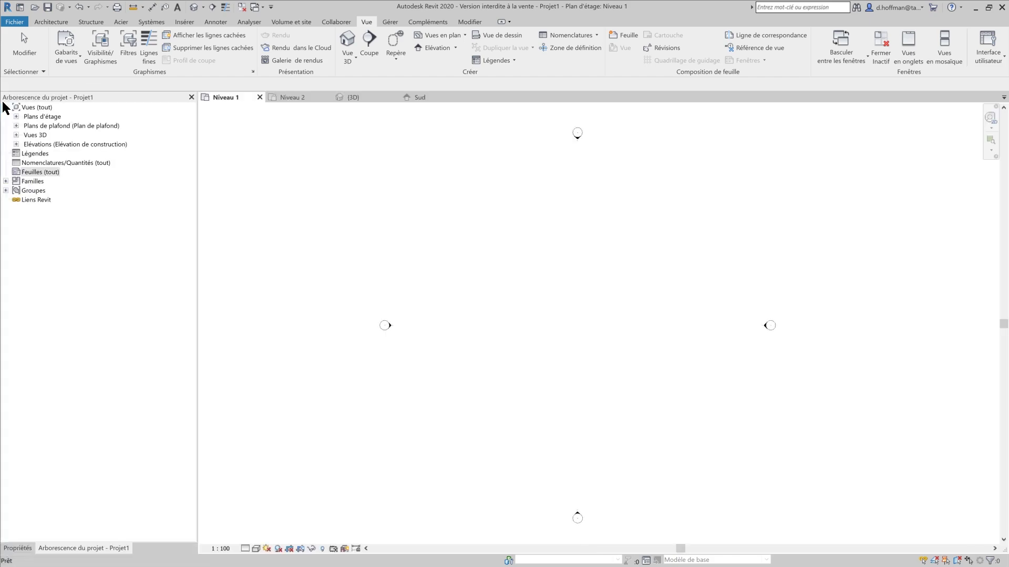
pyautogui.doubleClick(60, 549)
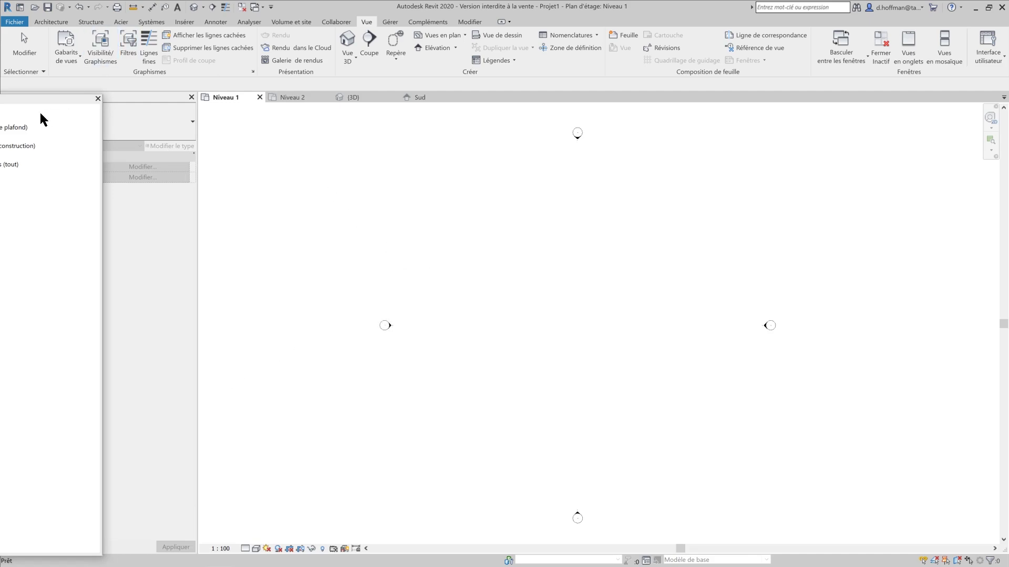
pyautogui.moveTo(41, 99); pyautogui.dragTo(94, 549)
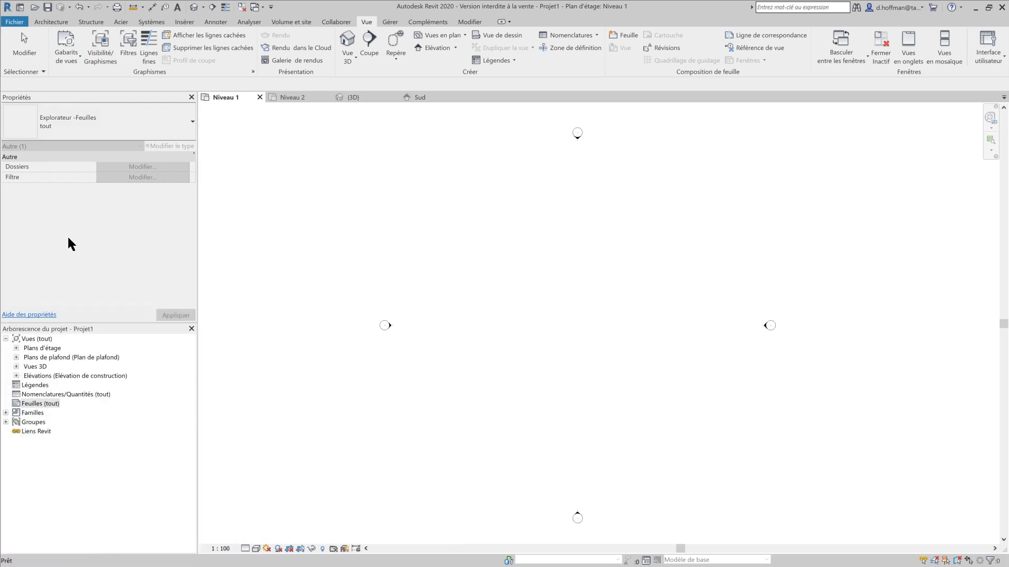